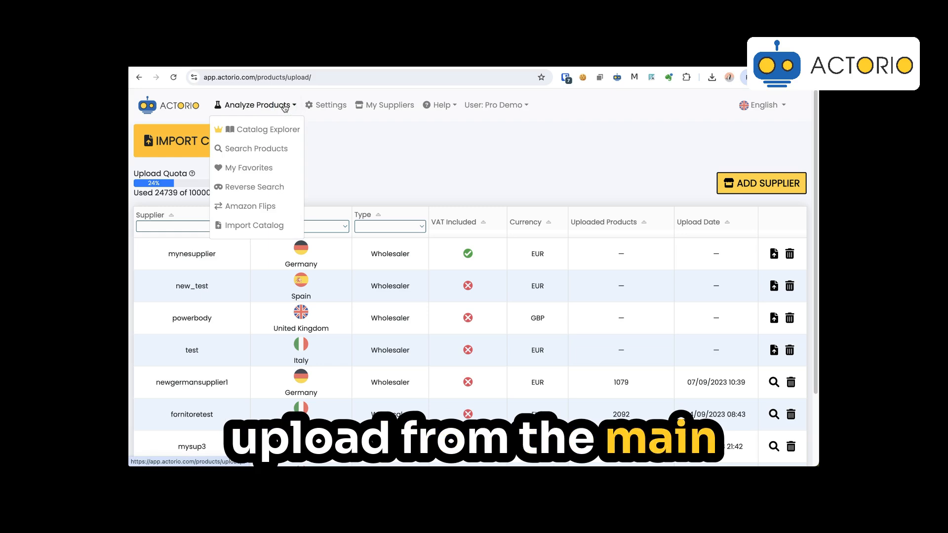
Start a new supplier from the Import Catalog page and enter mysupplier as the supplier name
click(247, 226)
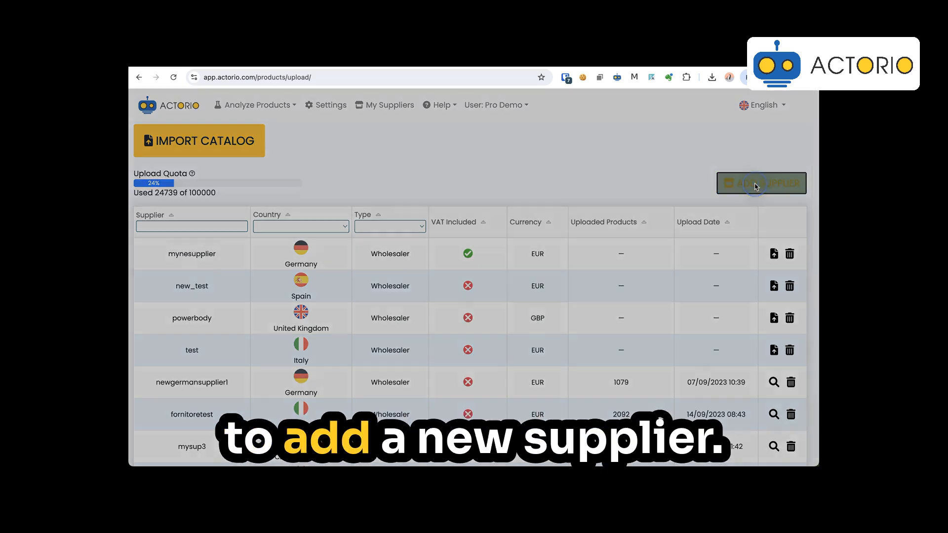
click(753, 185)
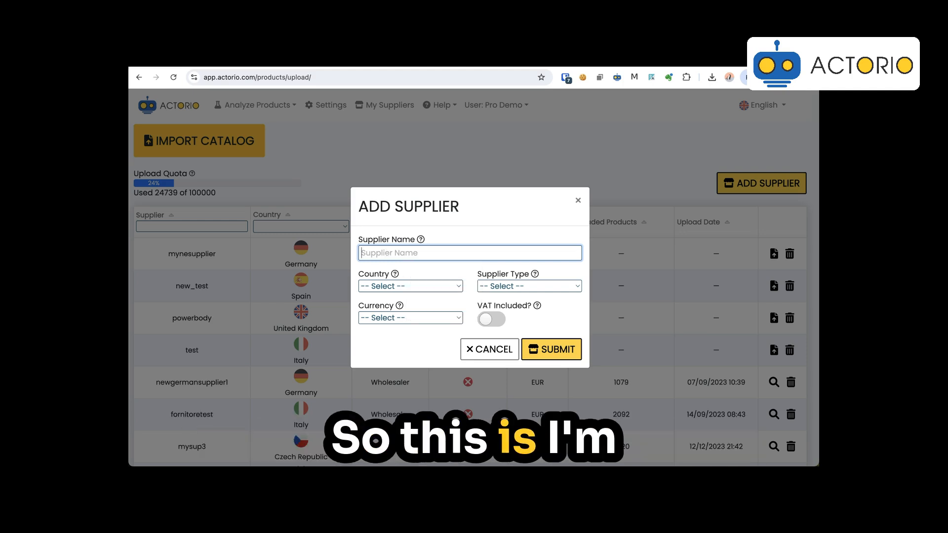
click(416, 253)
click(418, 277)
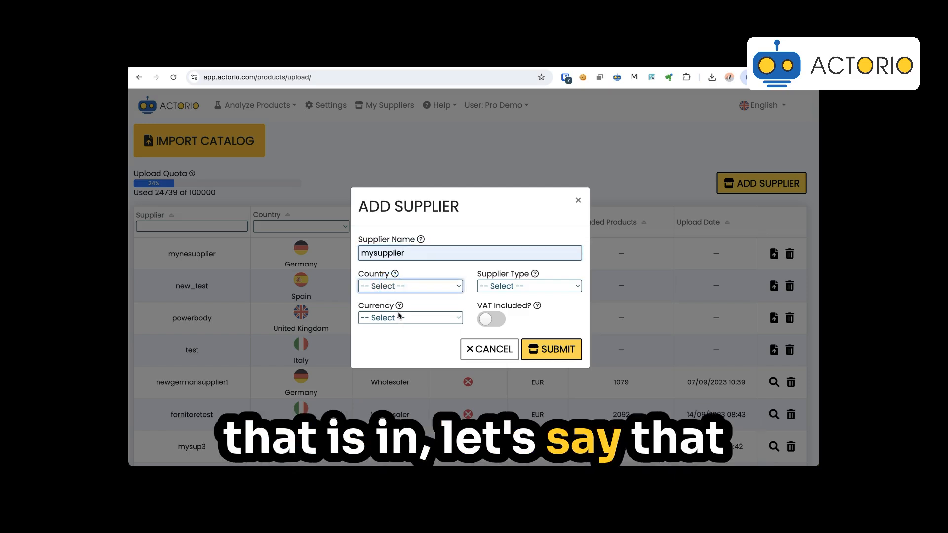
Set the new supplier's country to Germany and its type to Retailer, with VAT included
click(410, 286)
click(392, 309)
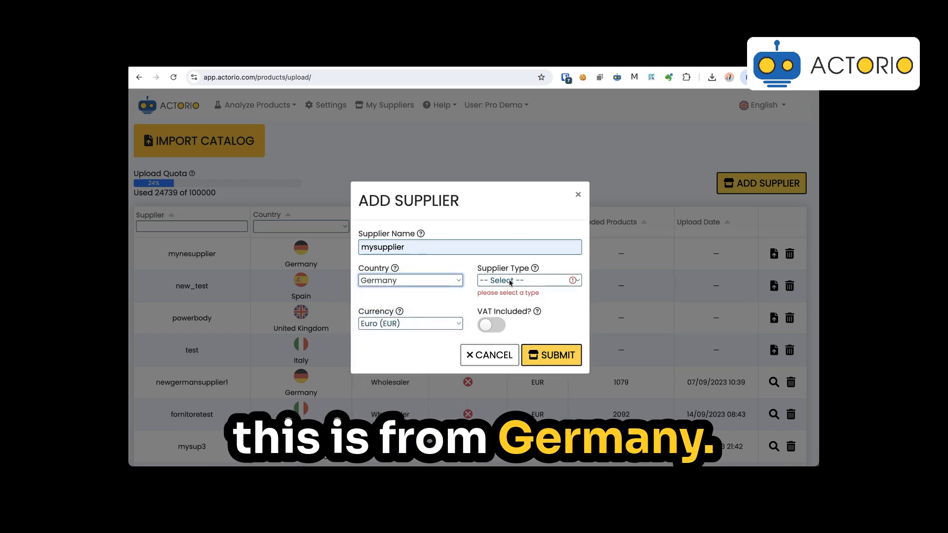
click(510, 283)
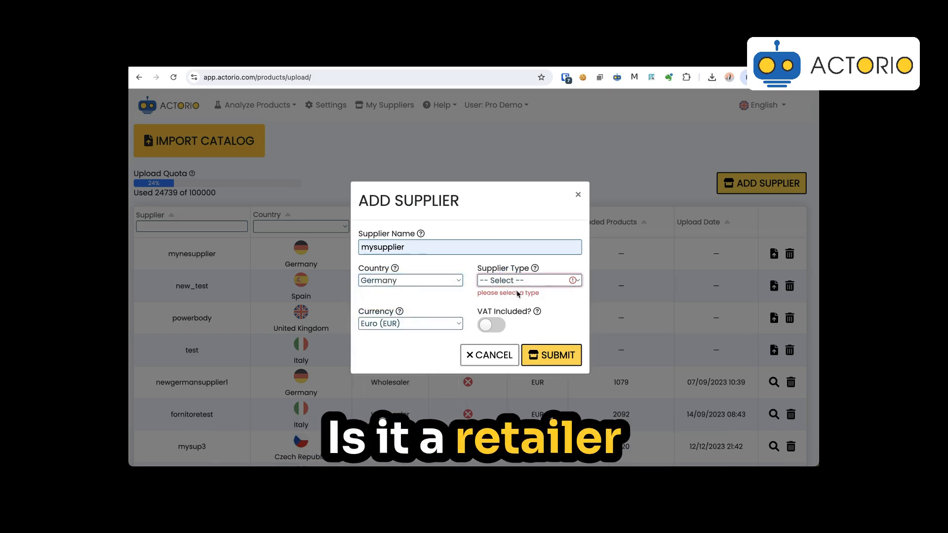
click(518, 294)
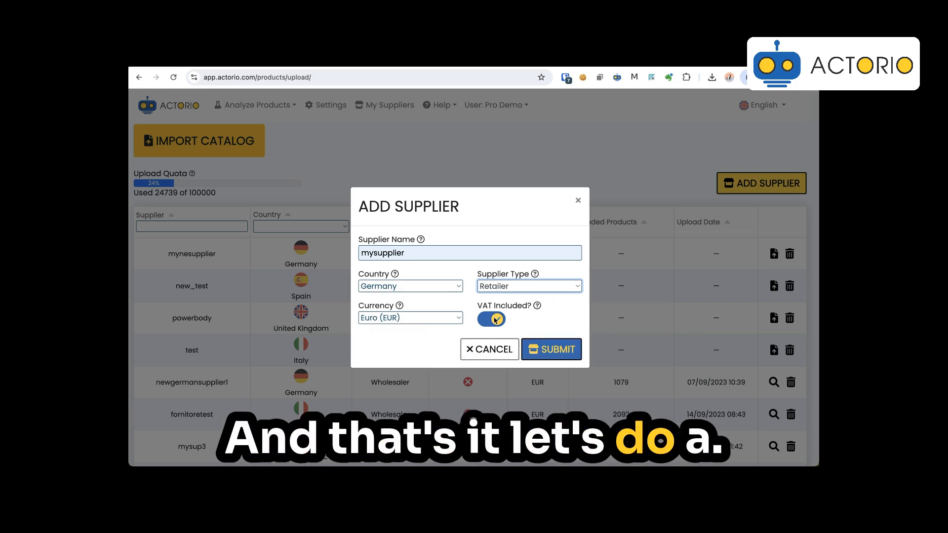
Change the supplier name to mynewsupplier and submit the new supplier
click(372, 253)
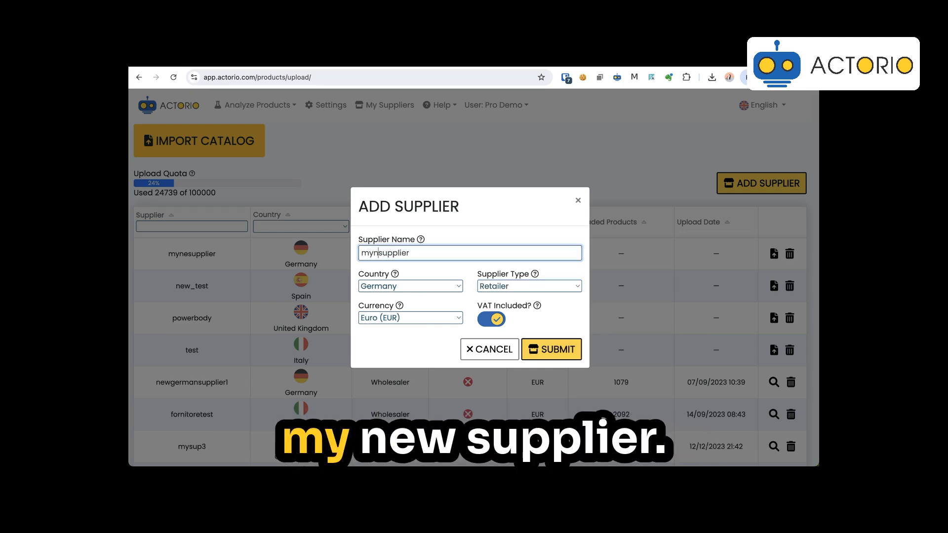
text(new)
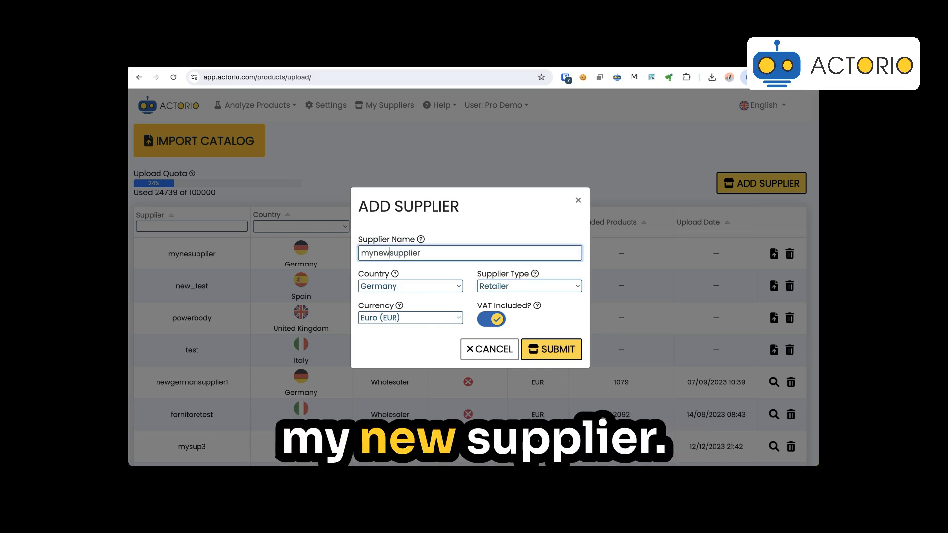
click(551, 352)
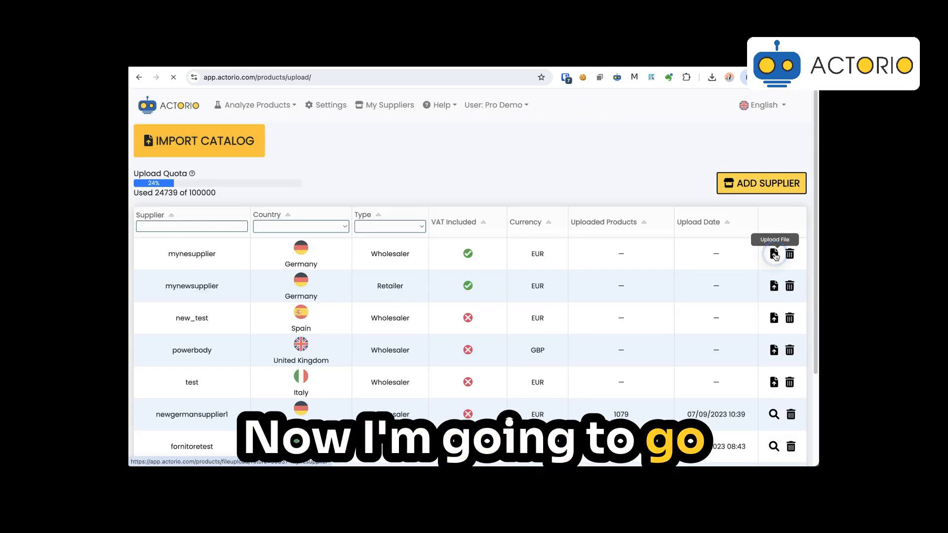
Add FileUpload example.csv as the catalogue file for the supplier mynesupplier and proceed to the import field selection
click(774, 254)
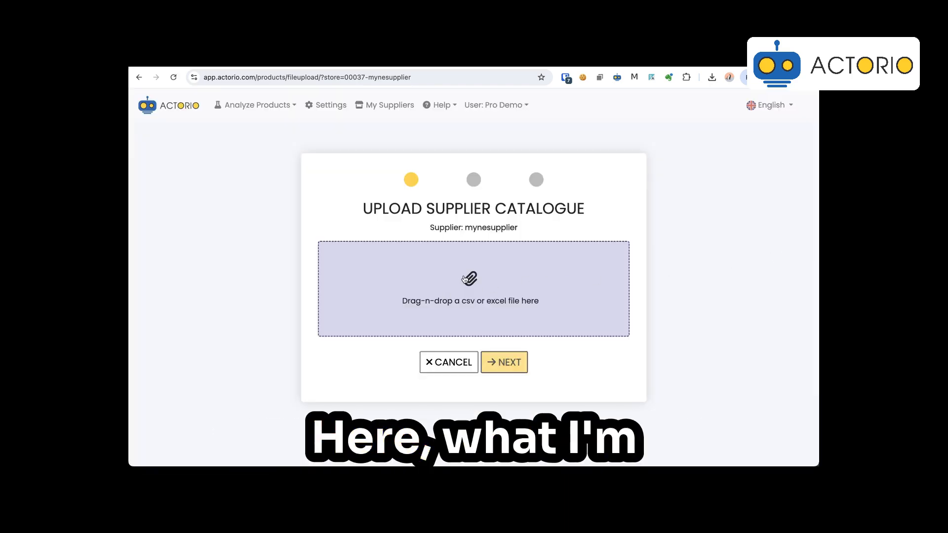
key(super+Tab)
key(super+Tab)
key(super+Tab)
key(super+Tab)
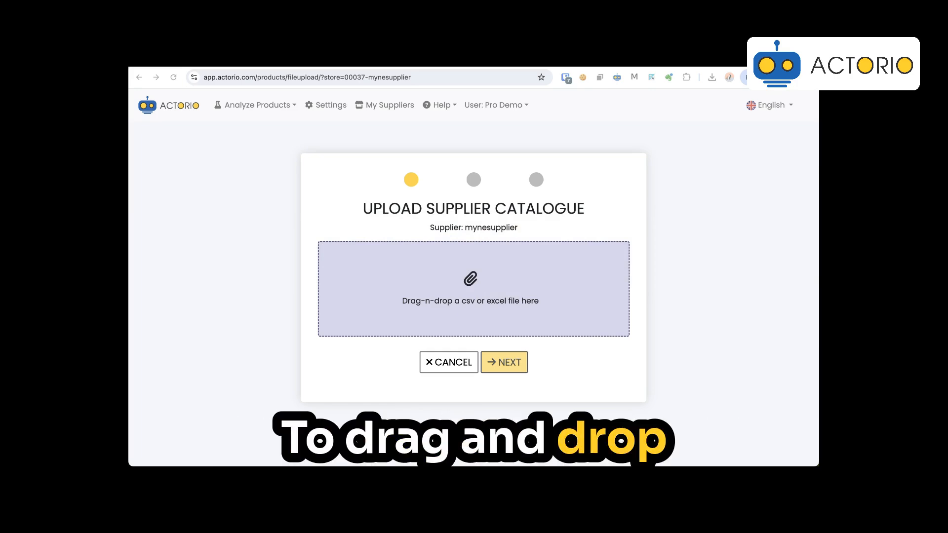
drag(819, 218, 450, 282)
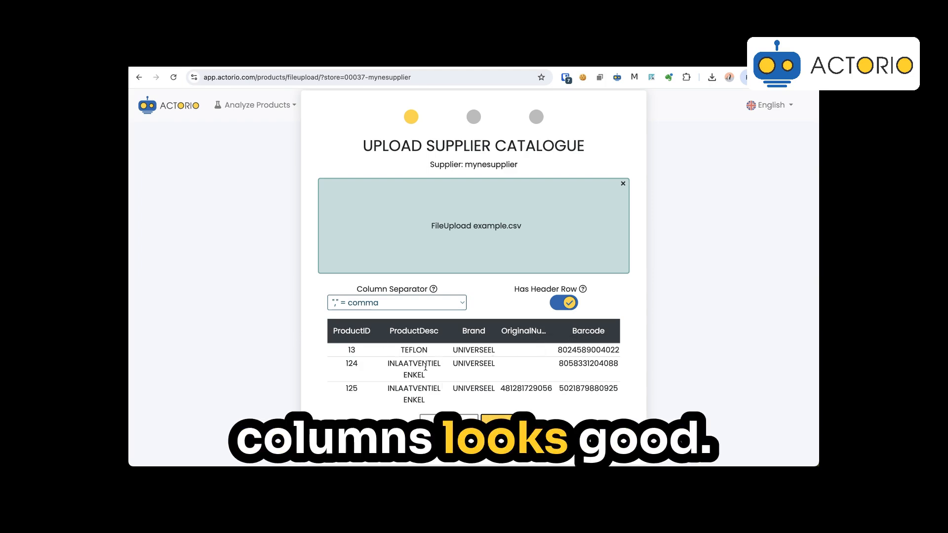
click(504, 422)
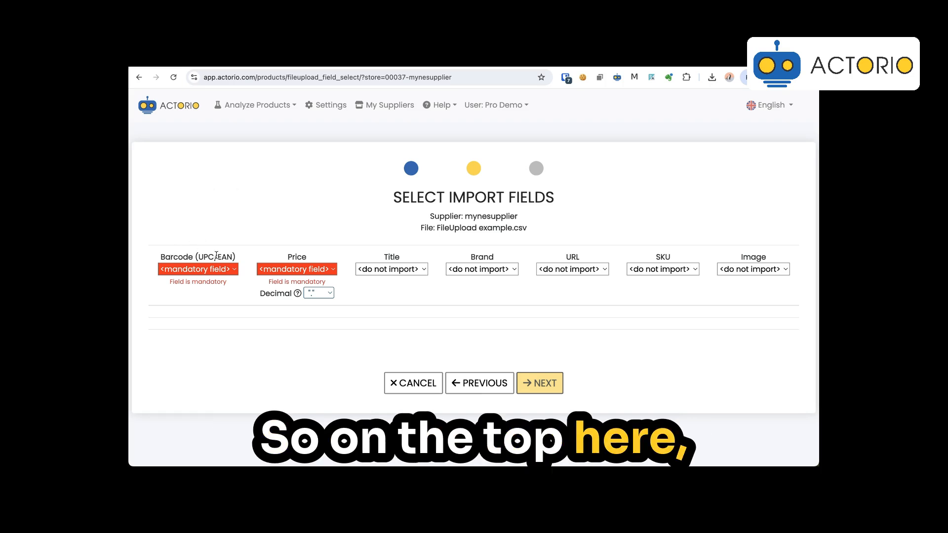
Map the Barcode (UPC/EAN) field to the Barcode column and the Price field to the cost price column
drag(169, 258, 229, 257)
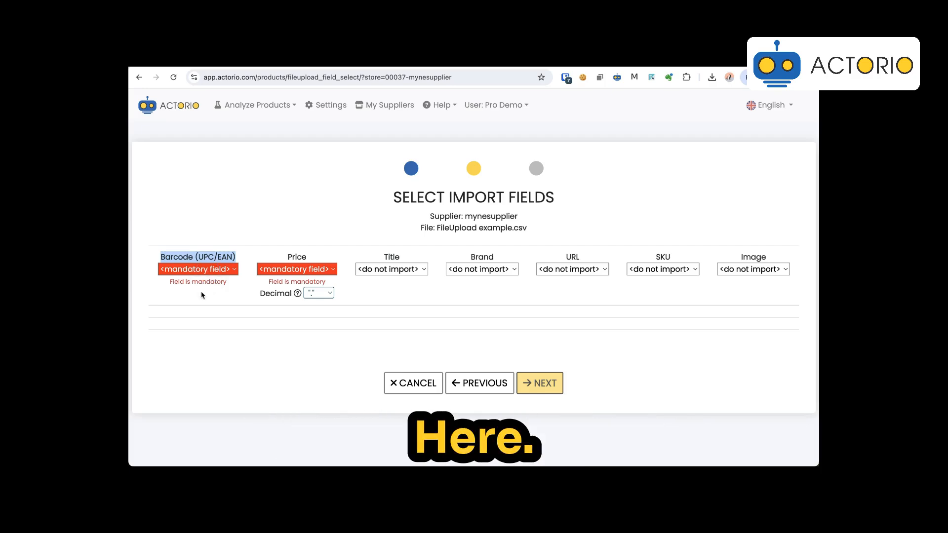
click(190, 337)
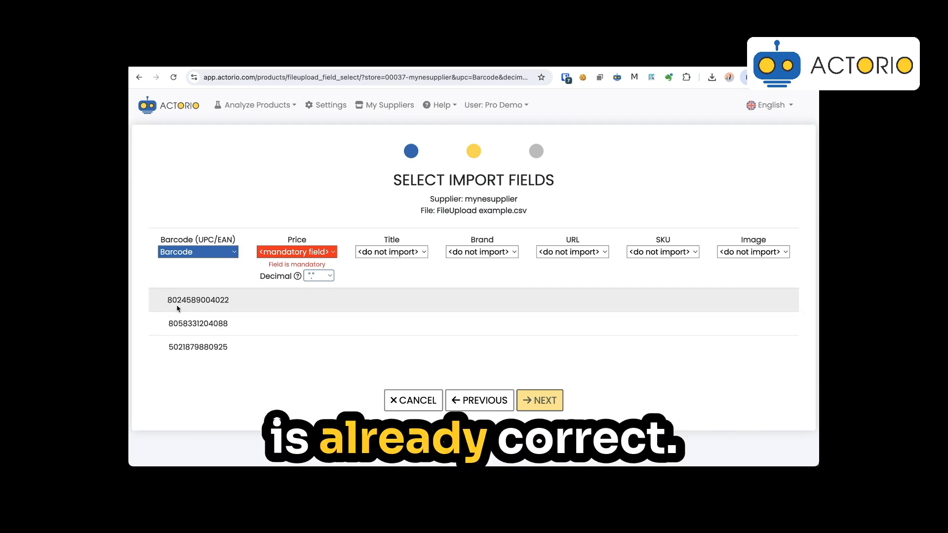
click(309, 252)
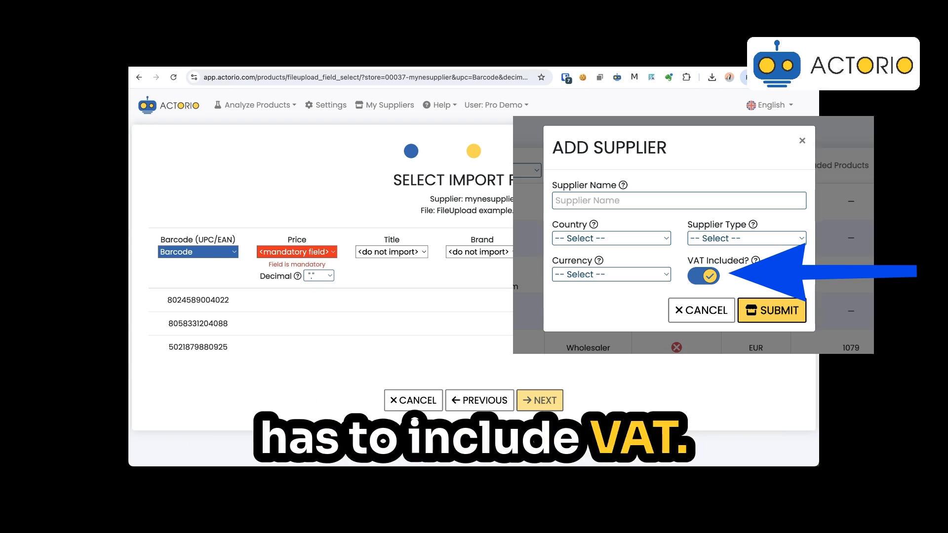
click(296, 253)
click(282, 273)
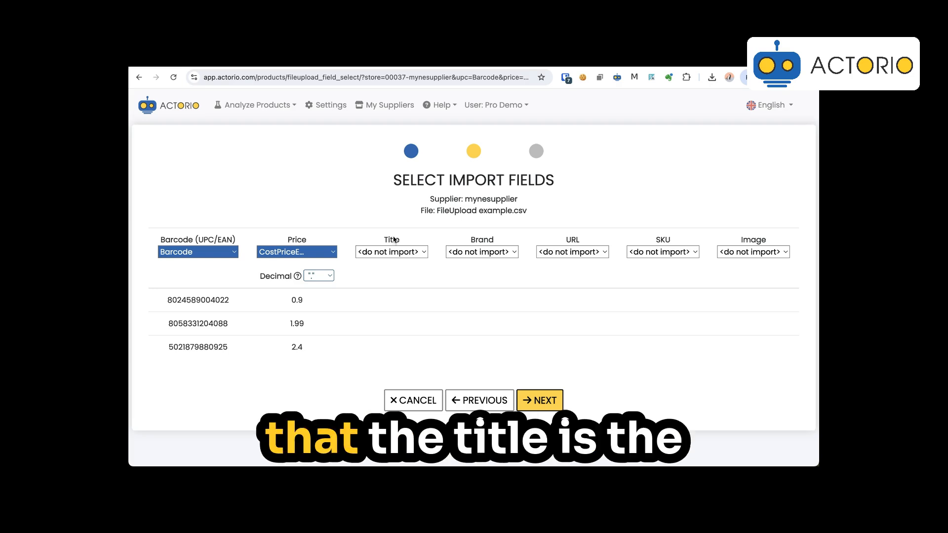
Map Title to ProductDesc and Brand to the Brand column, leave URL, SKU and Image unimported, and proceed to the import review
click(391, 252)
click(392, 280)
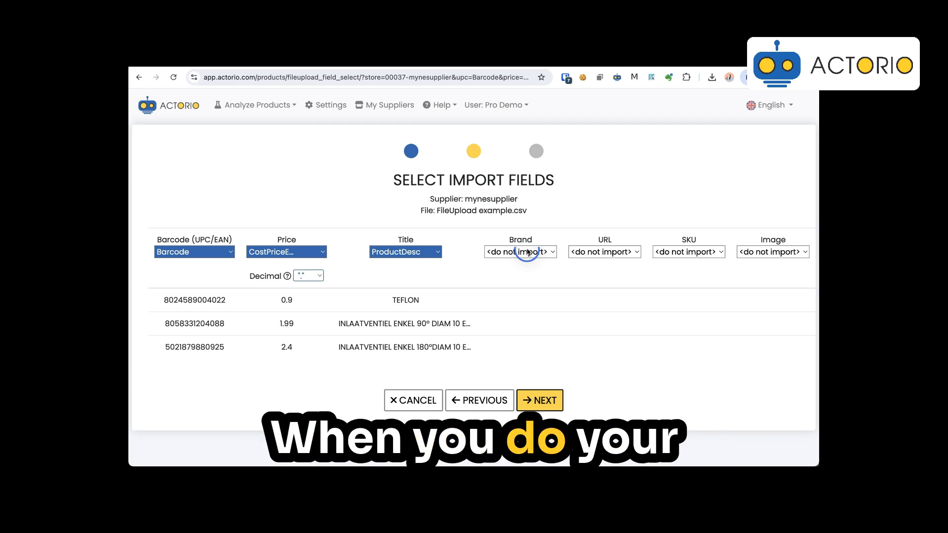
click(533, 290)
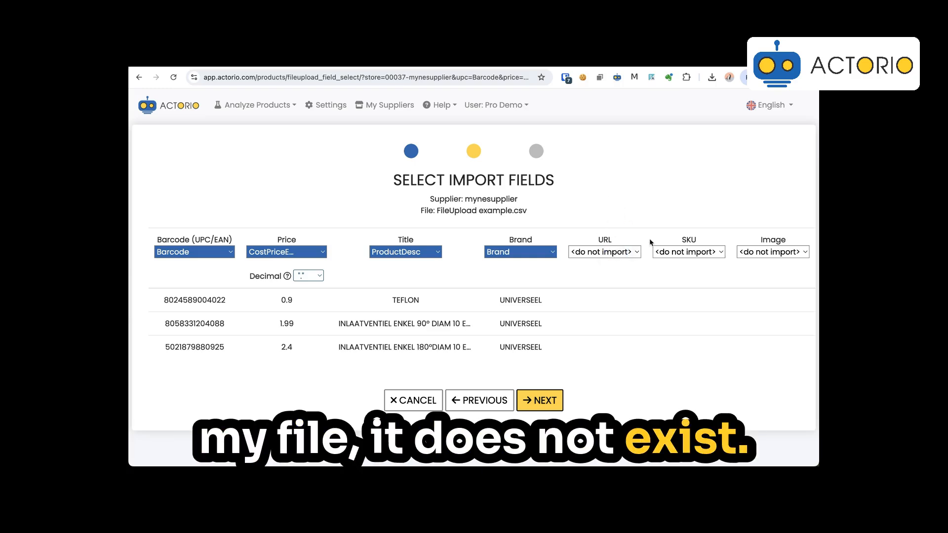
click(754, 252)
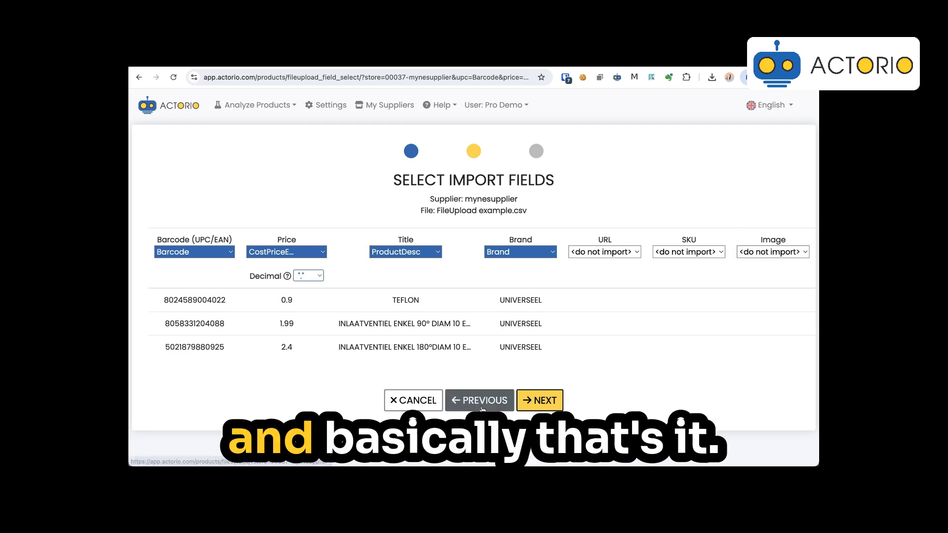
click(545, 403)
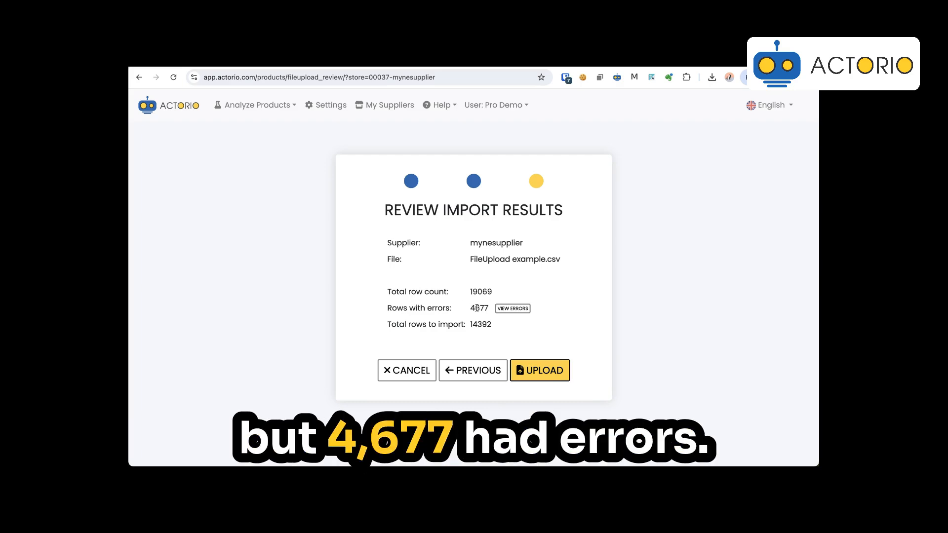
Check the list of rows with errors, upload the supplier catalogue and continue back to the supplier list
click(516, 310)
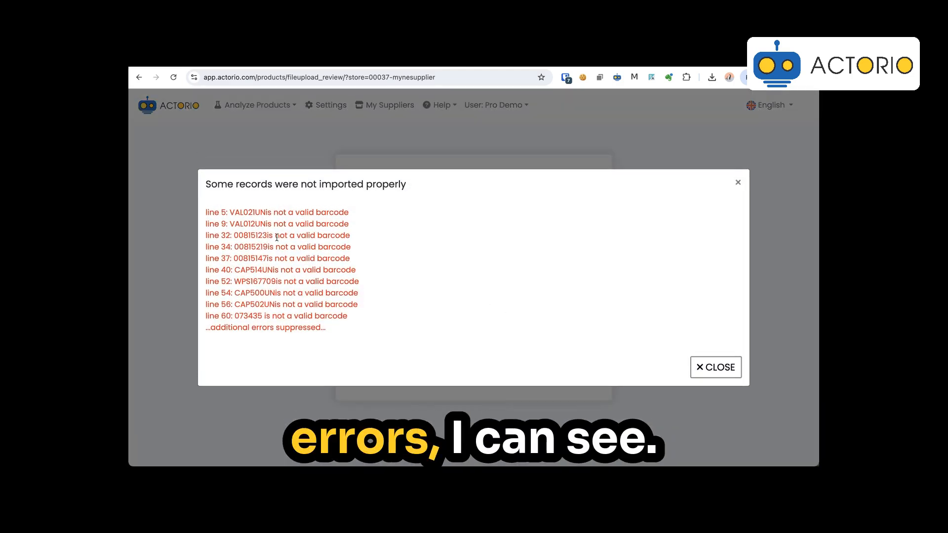
drag(205, 211, 240, 213)
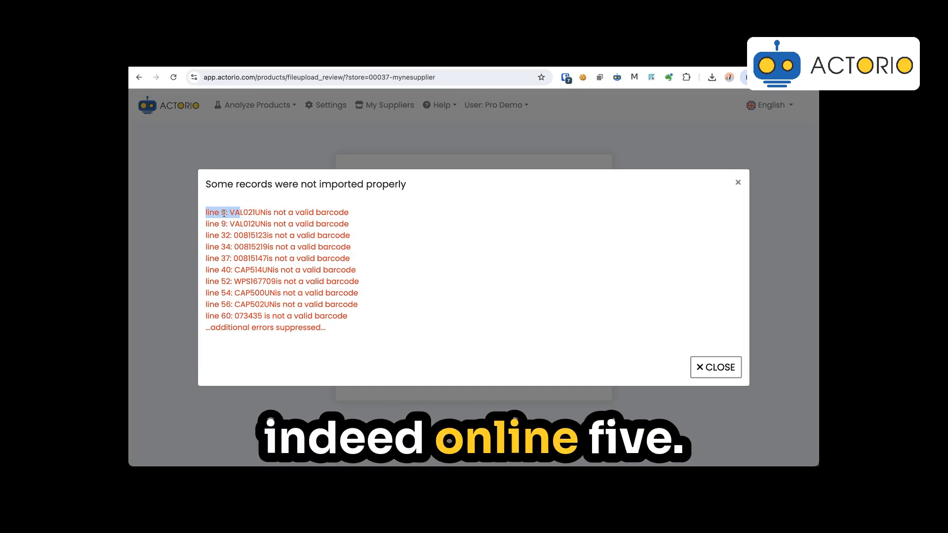
double_click(249, 214)
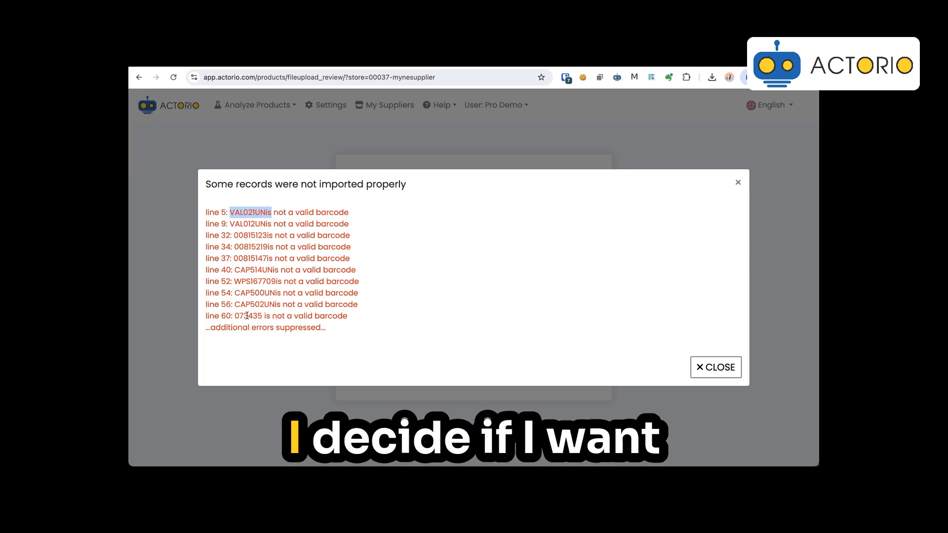
click(719, 369)
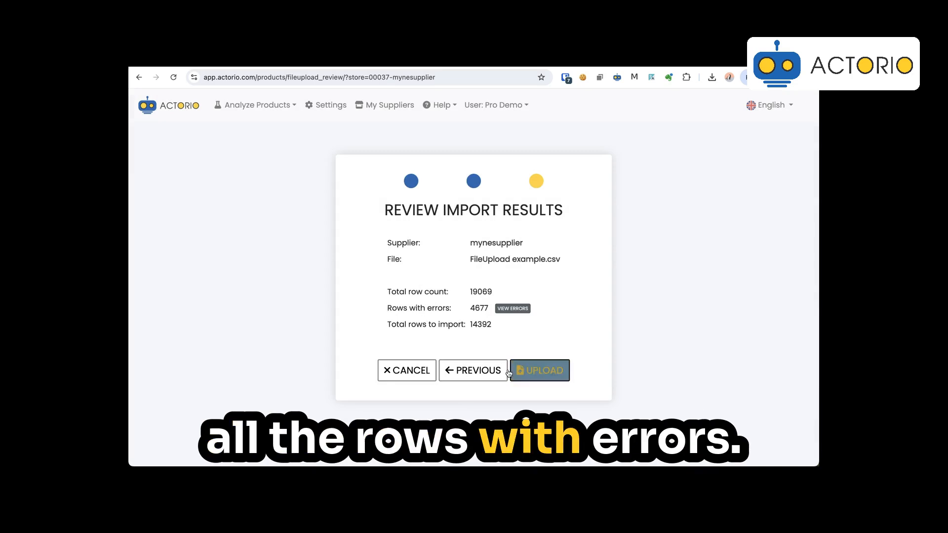
click(540, 374)
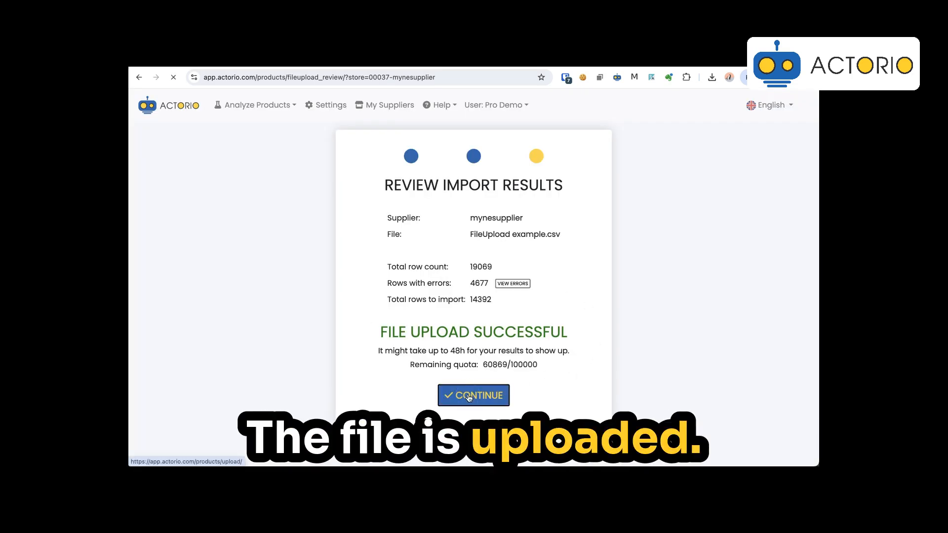
click(469, 398)
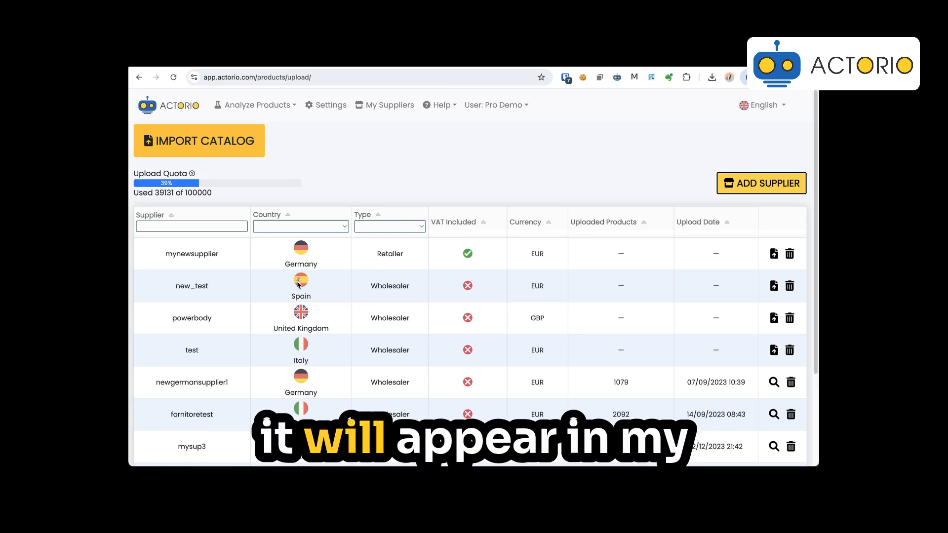
Open the product search and set the supplier filters to type Uploaded and country Germany
click(274, 105)
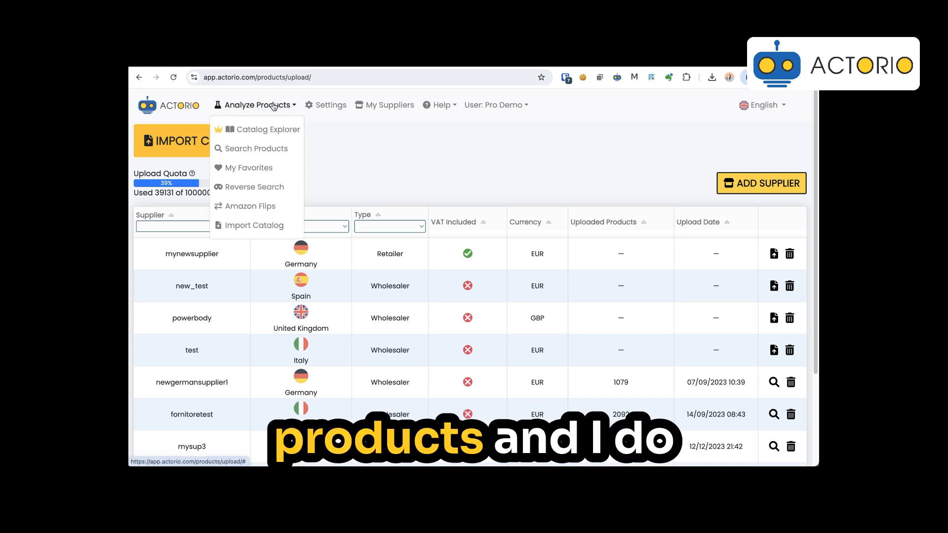
click(252, 150)
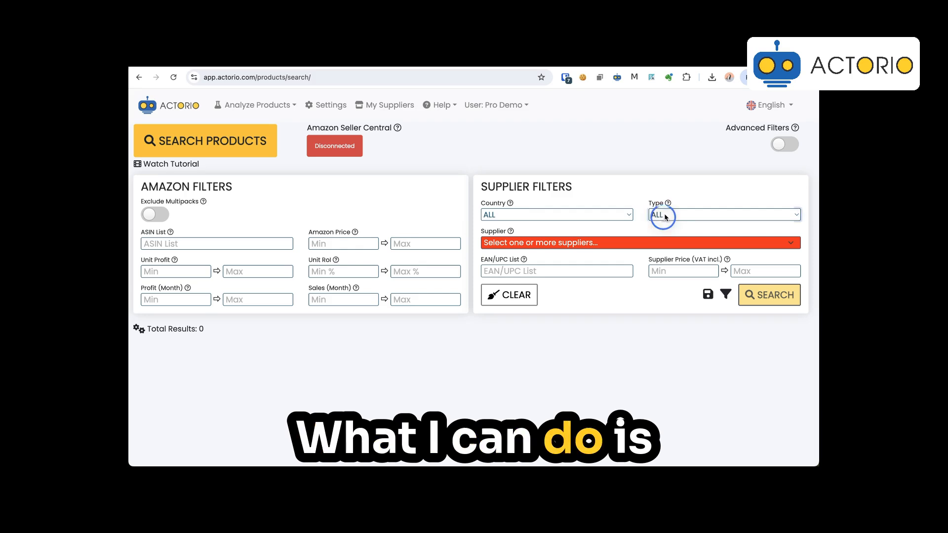
click(666, 256)
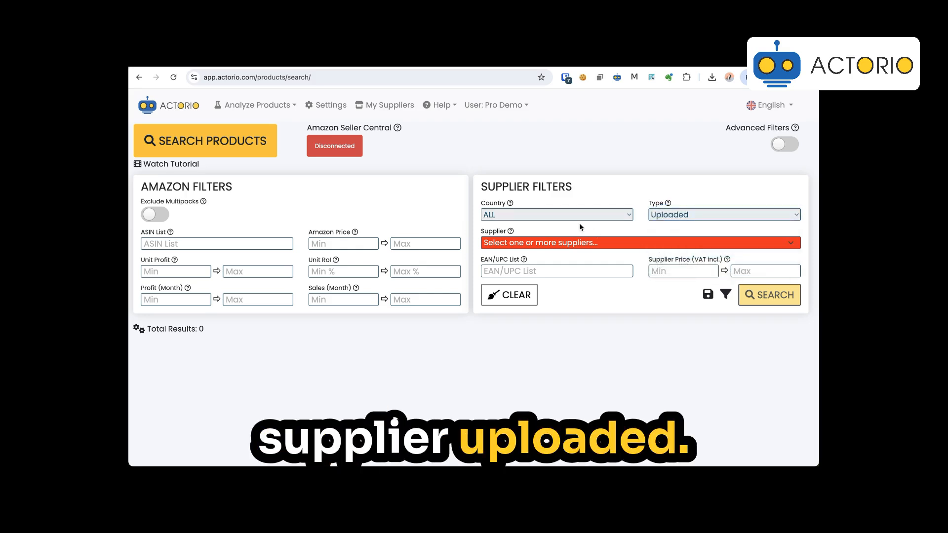
click(548, 216)
click(546, 250)
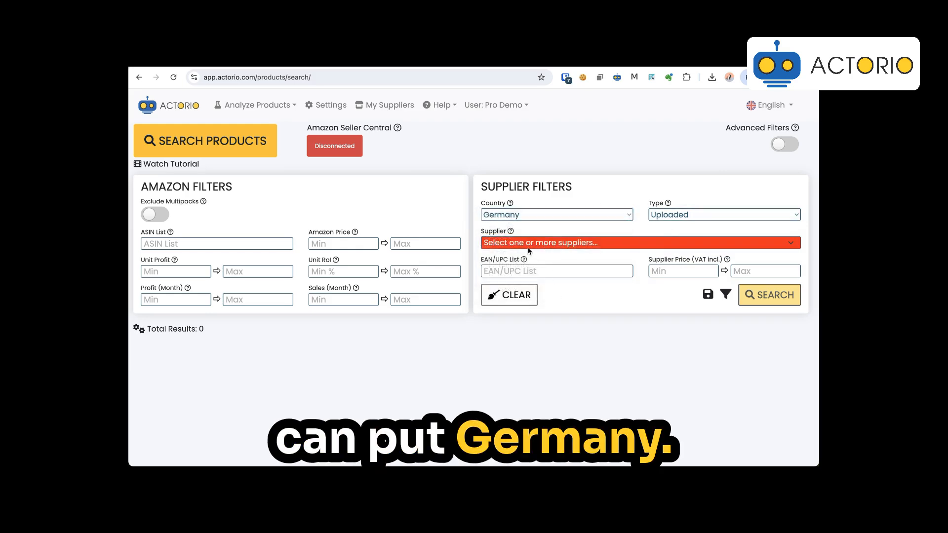
Select mynewsupplier as the supplier for the product search
click(529, 244)
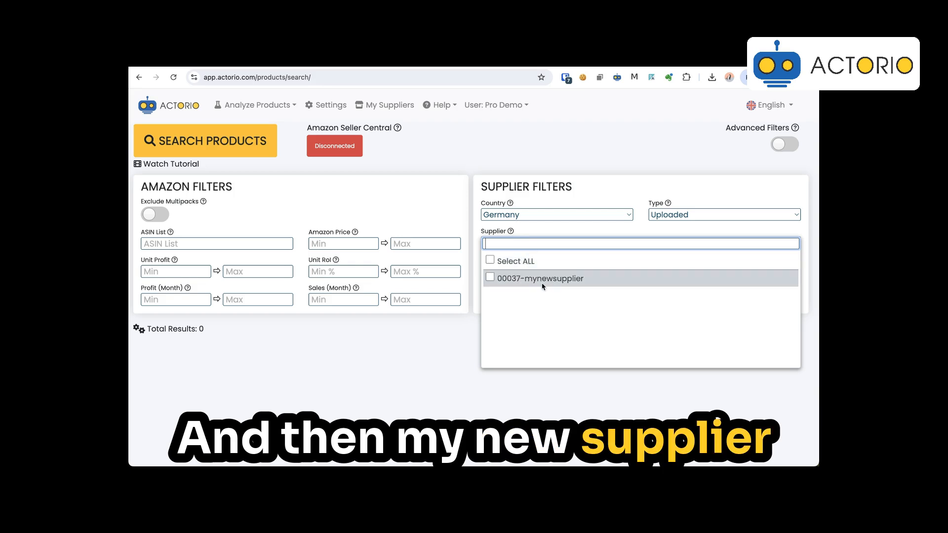
click(490, 278)
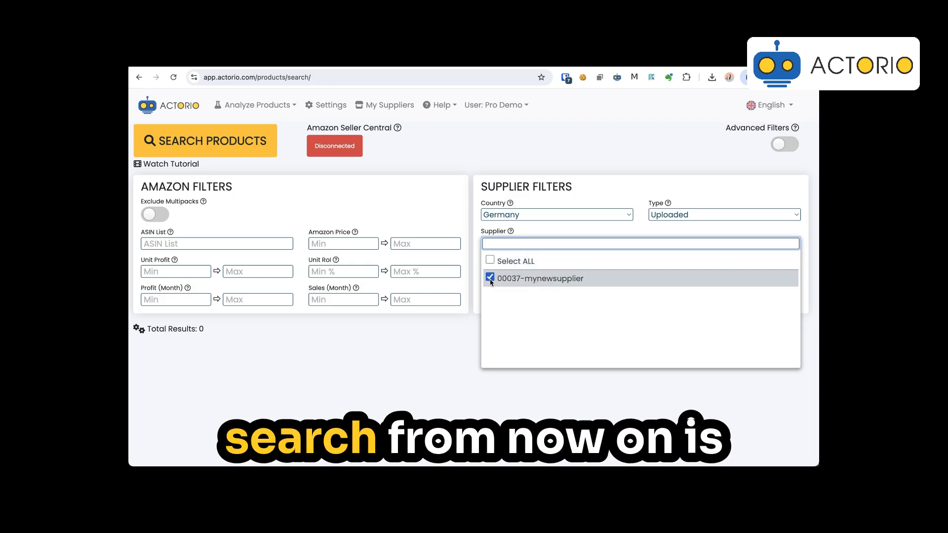
click(438, 342)
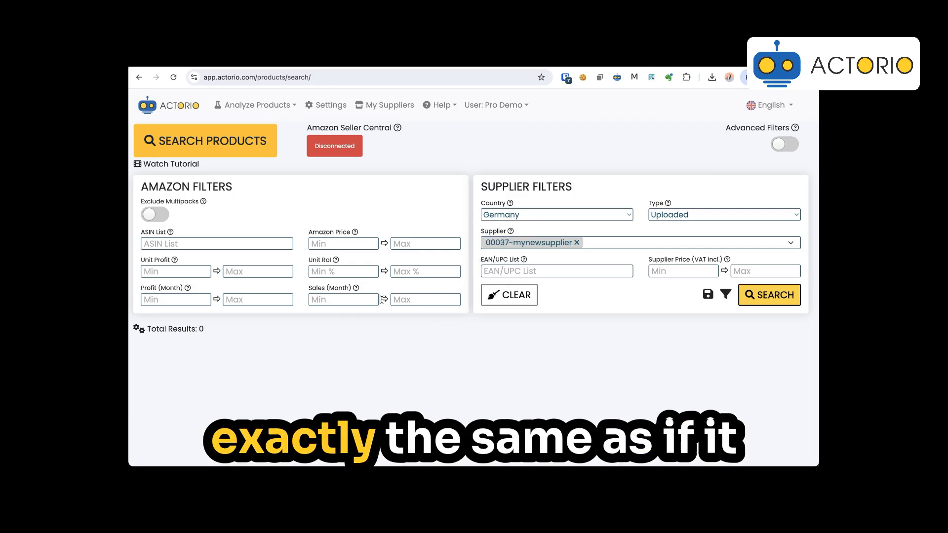